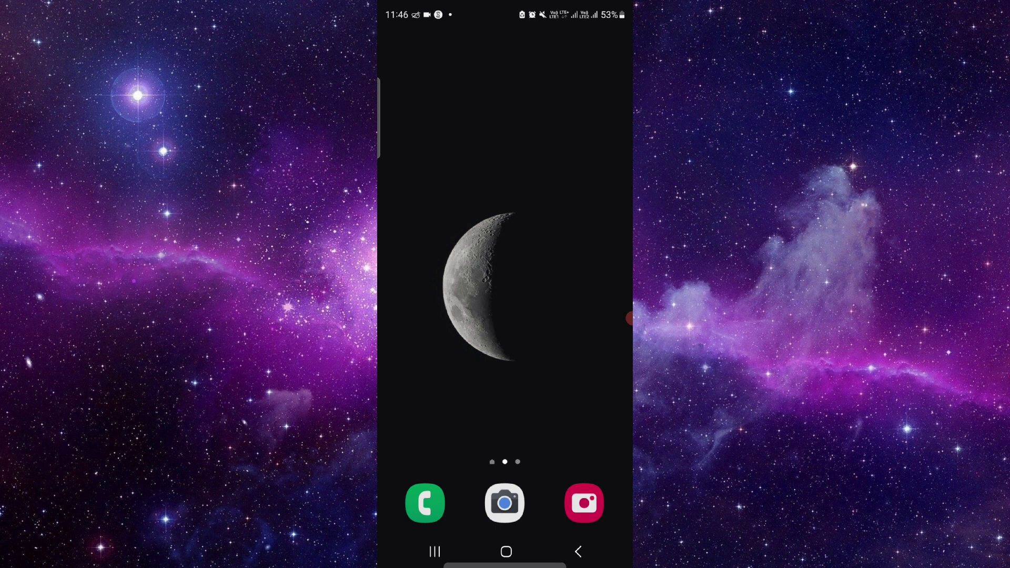
Swipe to the home screen page with the weather widget and Play Store icon.
left_click_drag(426, 332, 600, 331)
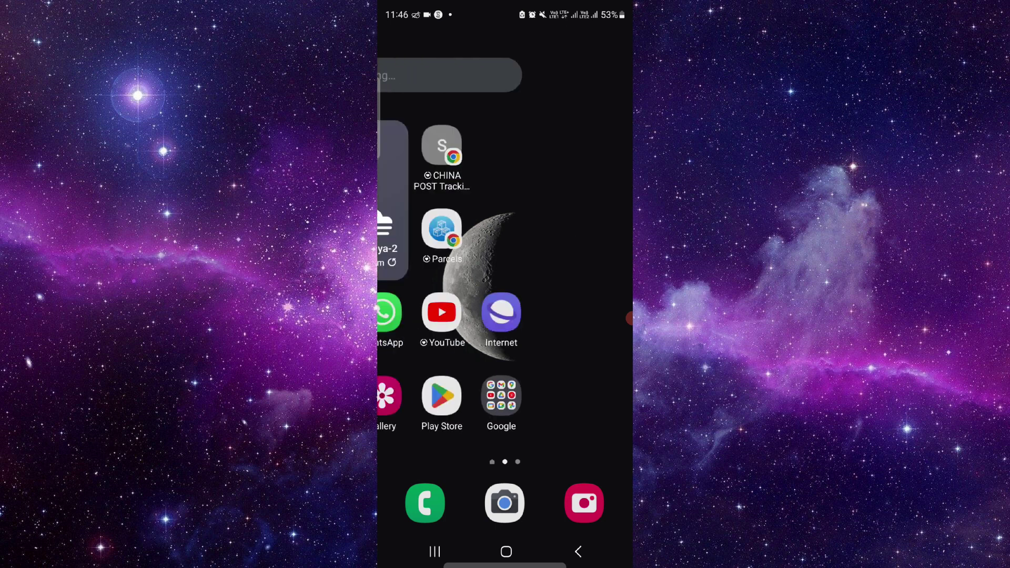
Search Play Store for 'tfl' and open the TfL Go: Live Tube, Bus & Rail page.
left_click(535, 396)
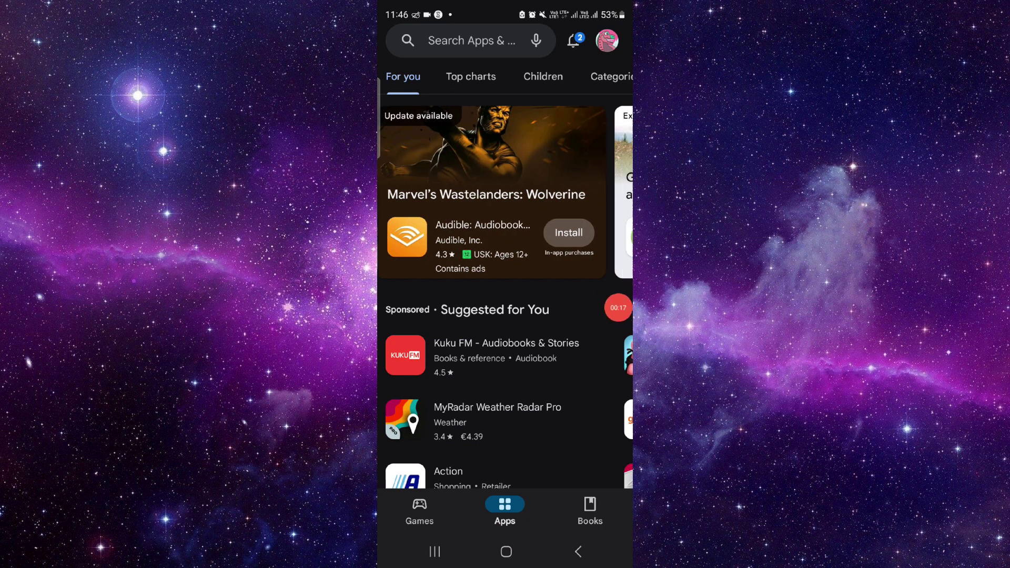
left_click(471, 40)
type("tfl")
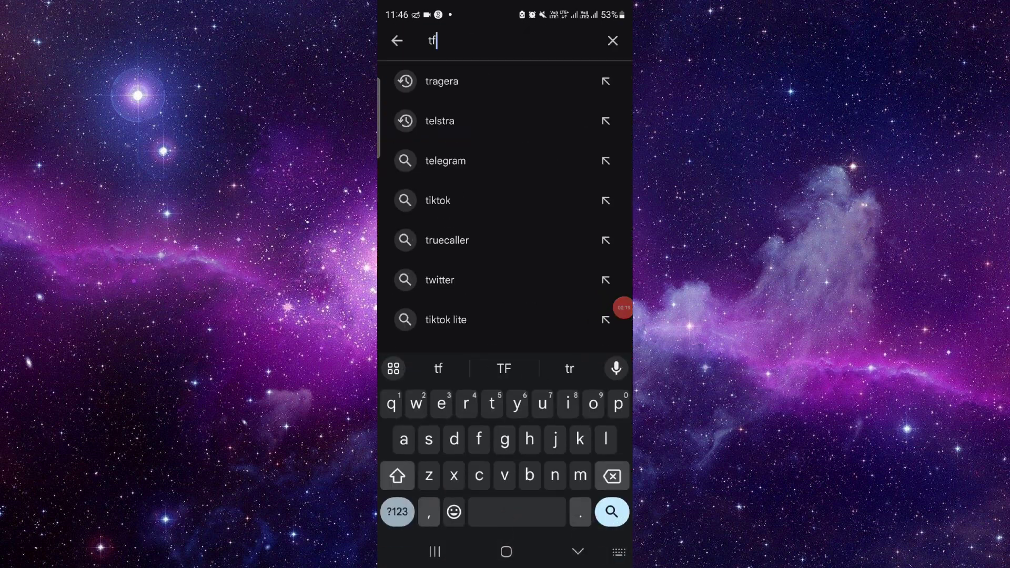
left_click(611, 512)
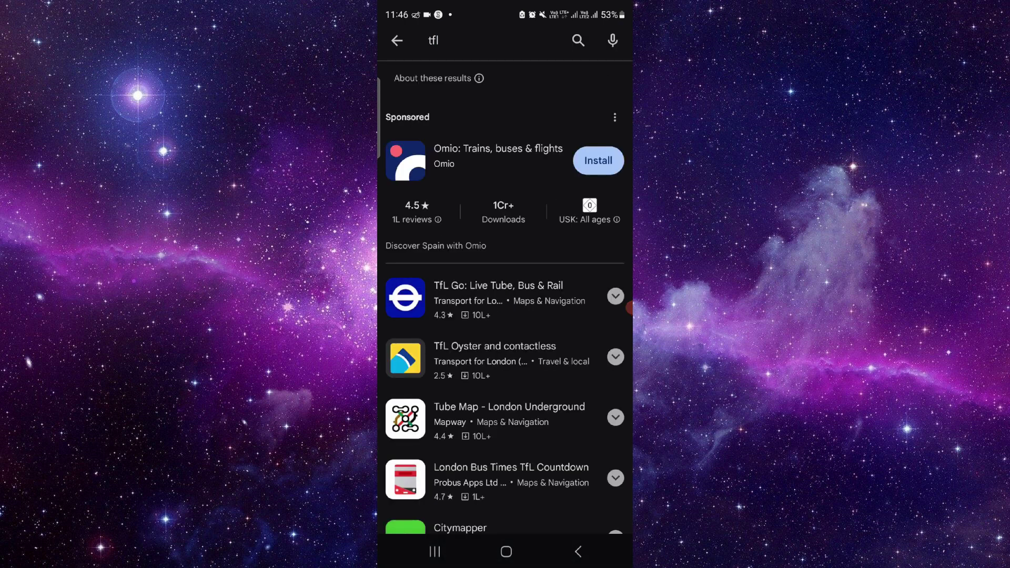
left_click(497, 299)
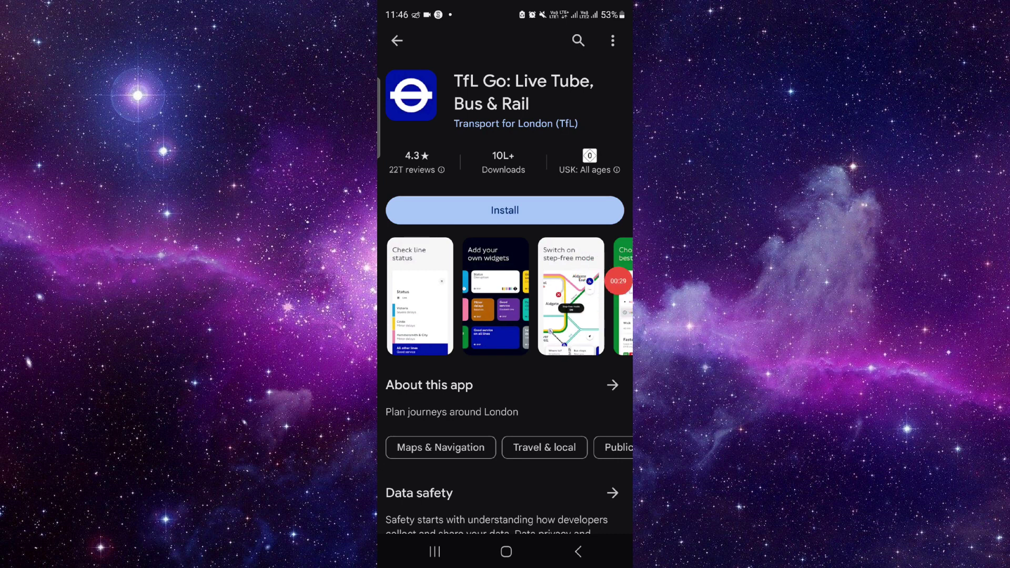
left_click(435, 552)
Clear the recent app cards, then go to the moon-wallpaper home page with only the dock.
left_click_drag(505, 316, 505, 78)
left_click(506, 551)
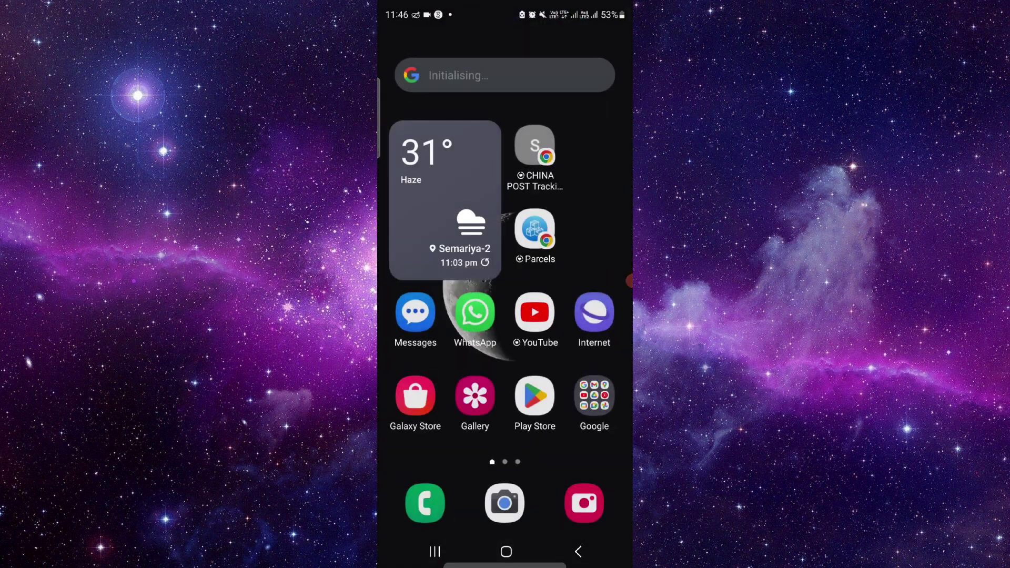
left_click_drag(569, 276, 410, 276)
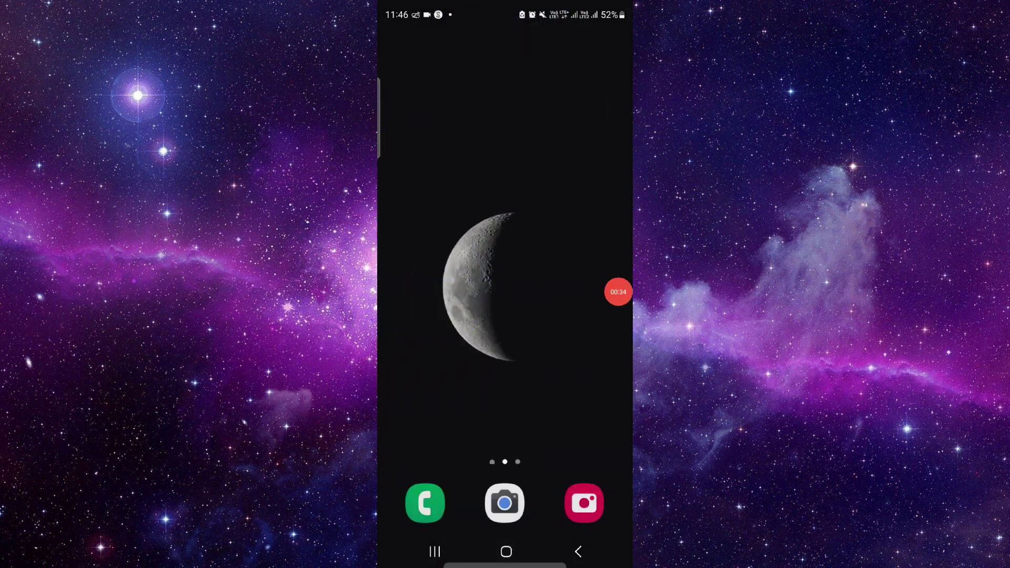